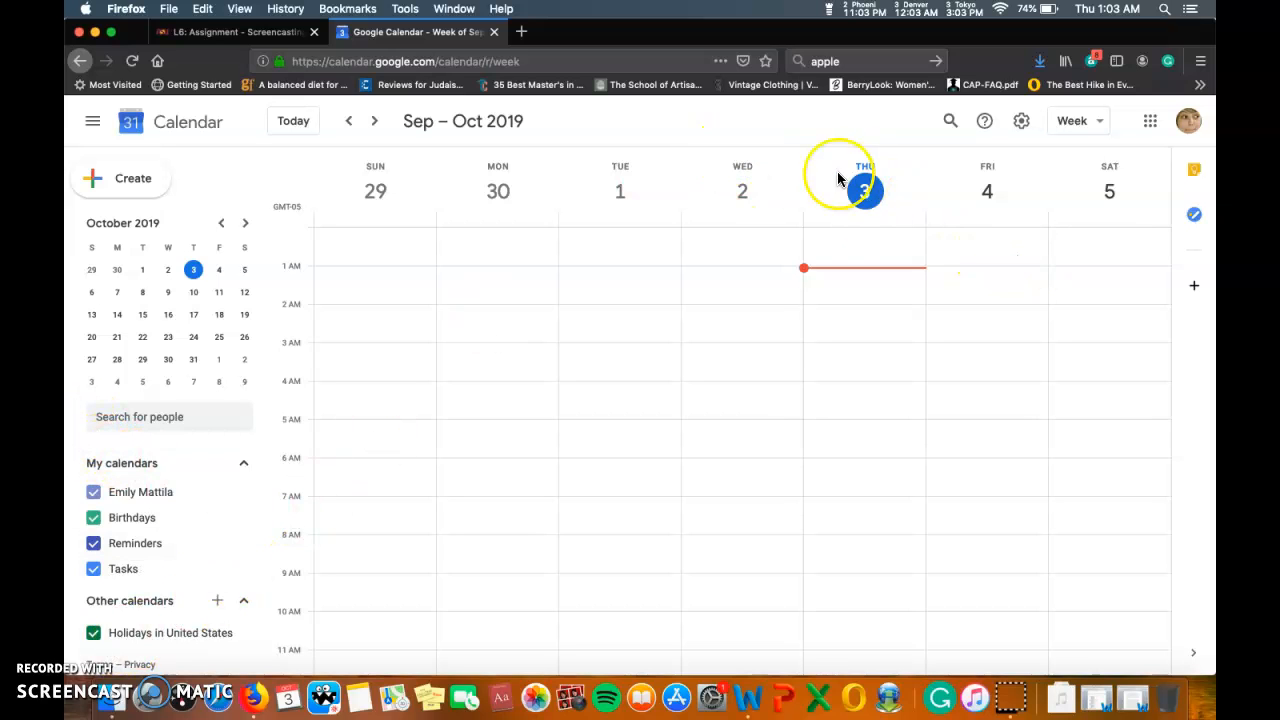
Create a new event titled 'Violet's Birthday' from a Thursday time slot.
{"action": "left_click", "coordinate": [857, 252]}
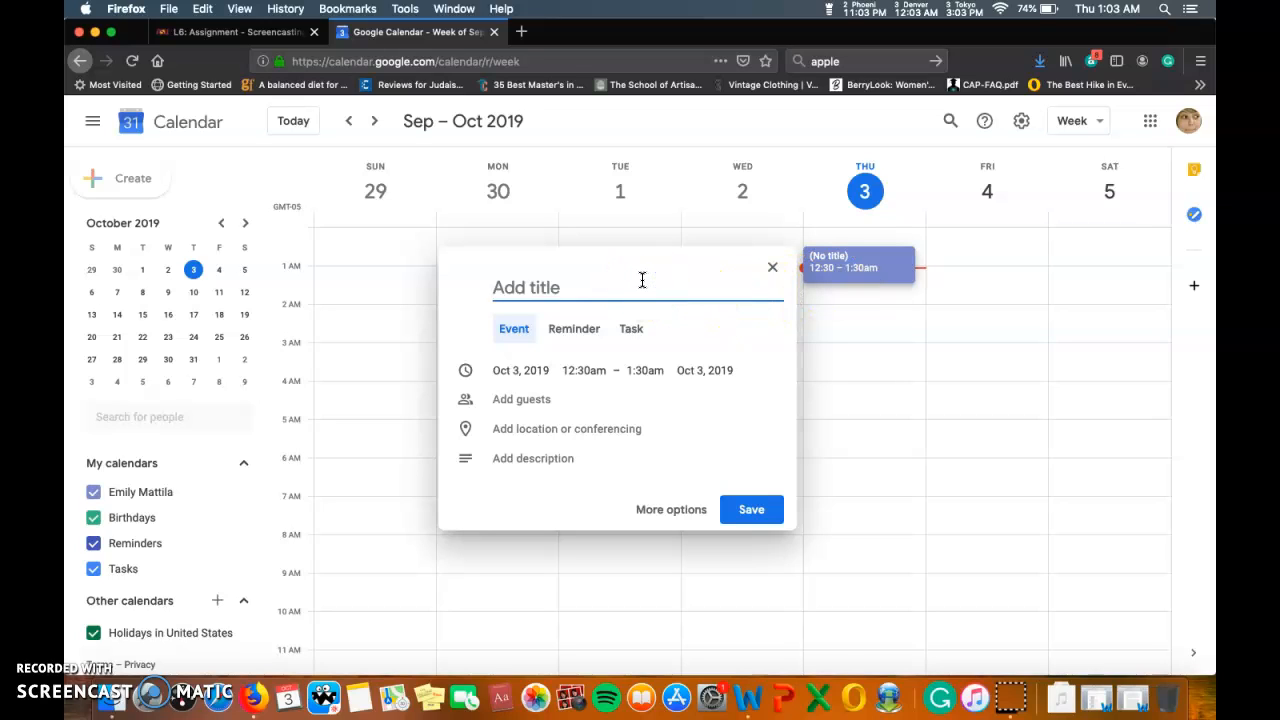
{"action": "type", "text": "Violet's B"}
{"action": "type", "text": "irthd"}
{"action": "key", "text": "BackSpace"}
{"action": "type", "text": "rthday"}
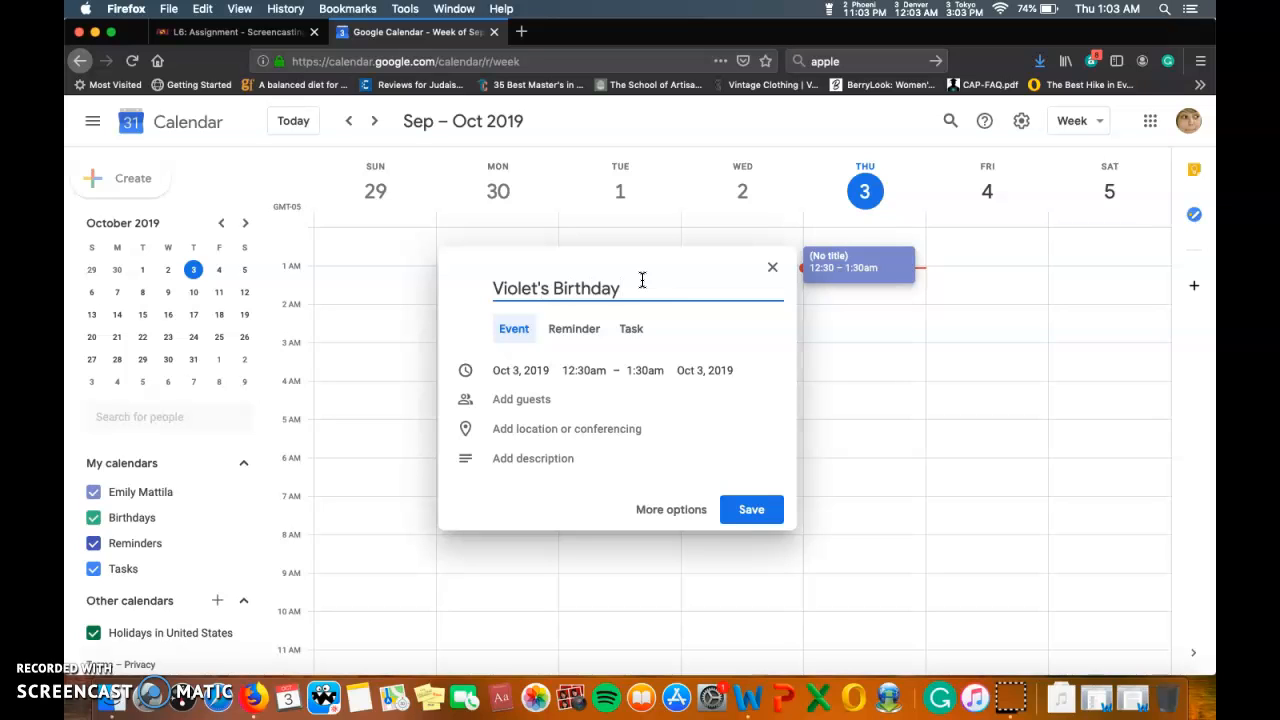
Schedule the event for Saturday, Oct 5, 2019, from 1:00pm to 2:00pm.
{"action": "left_click", "coordinate": [531, 370]}
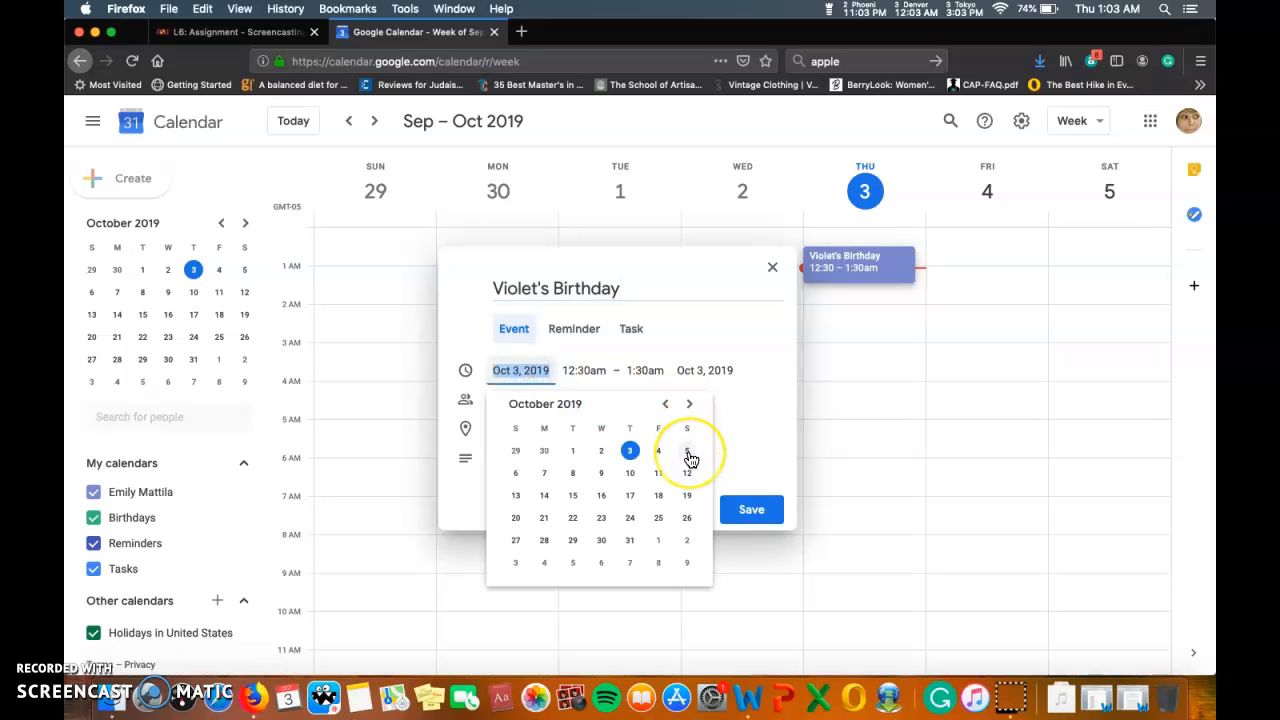
{"action": "left_click", "coordinate": [687, 452]}
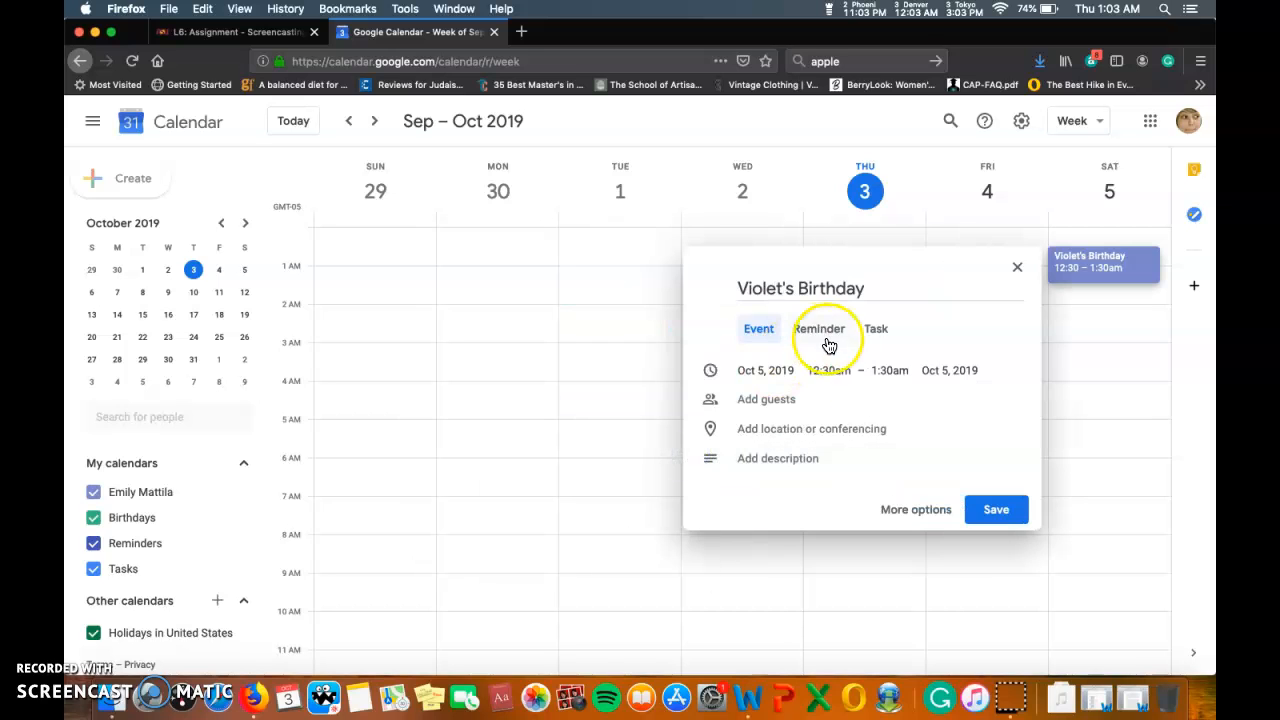
{"action": "left_click", "coordinate": [828, 368]}
{"action": "scroll", "coordinate": [851, 453], "scroll_direction": "down", "scroll_amount": 10}
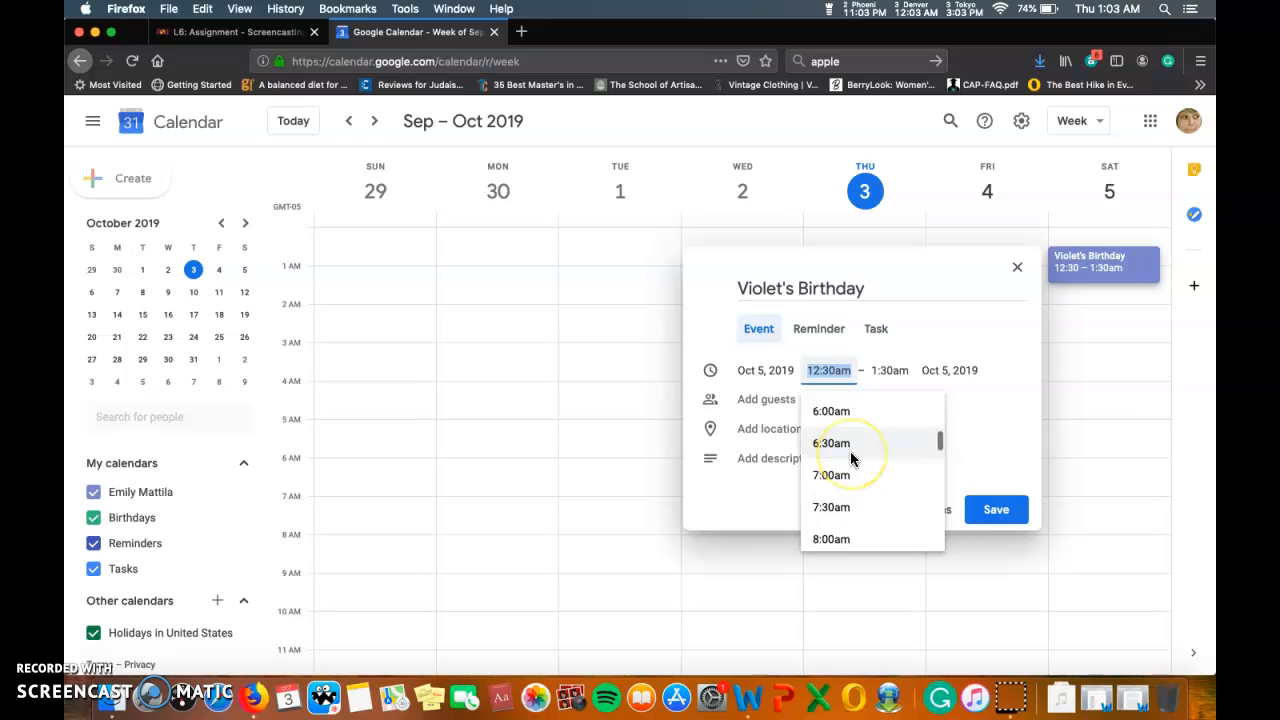
{"action": "scroll", "coordinate": [851, 458], "scroll_direction": "down", "scroll_amount": 5}
{"action": "left_click", "coordinate": [848, 432]}
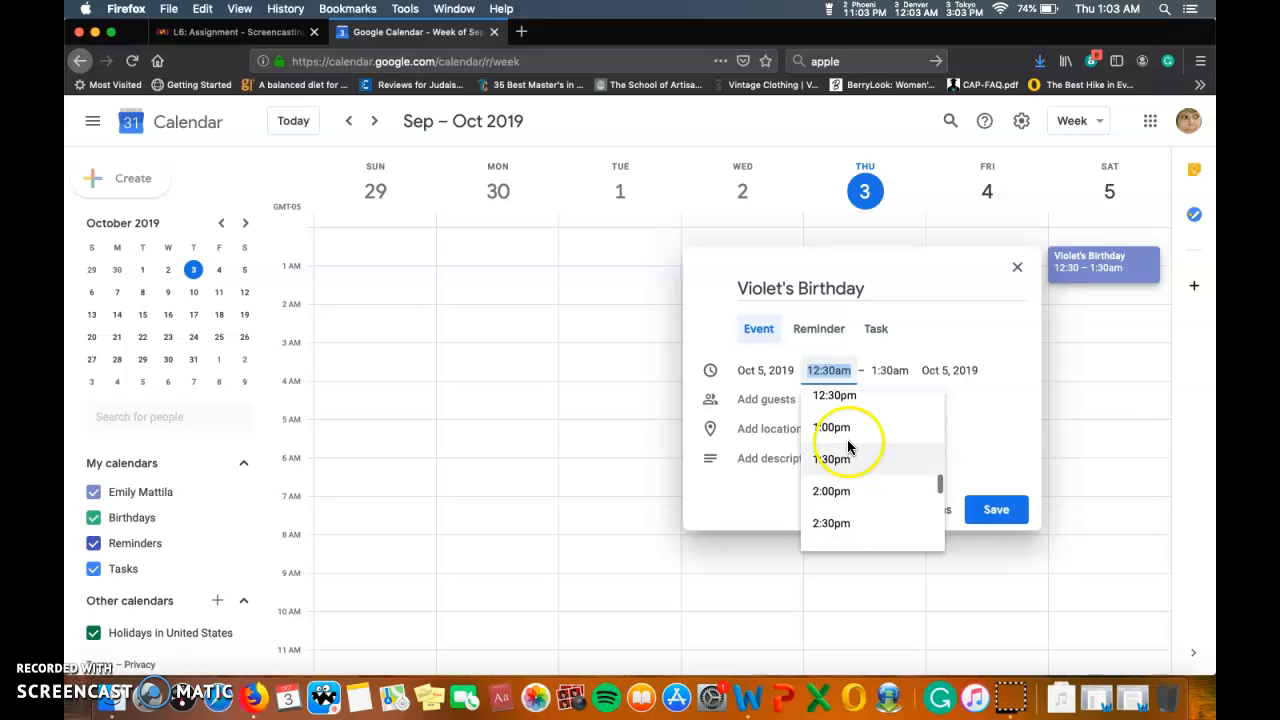
{"action": "left_click", "coordinate": [895, 474]}
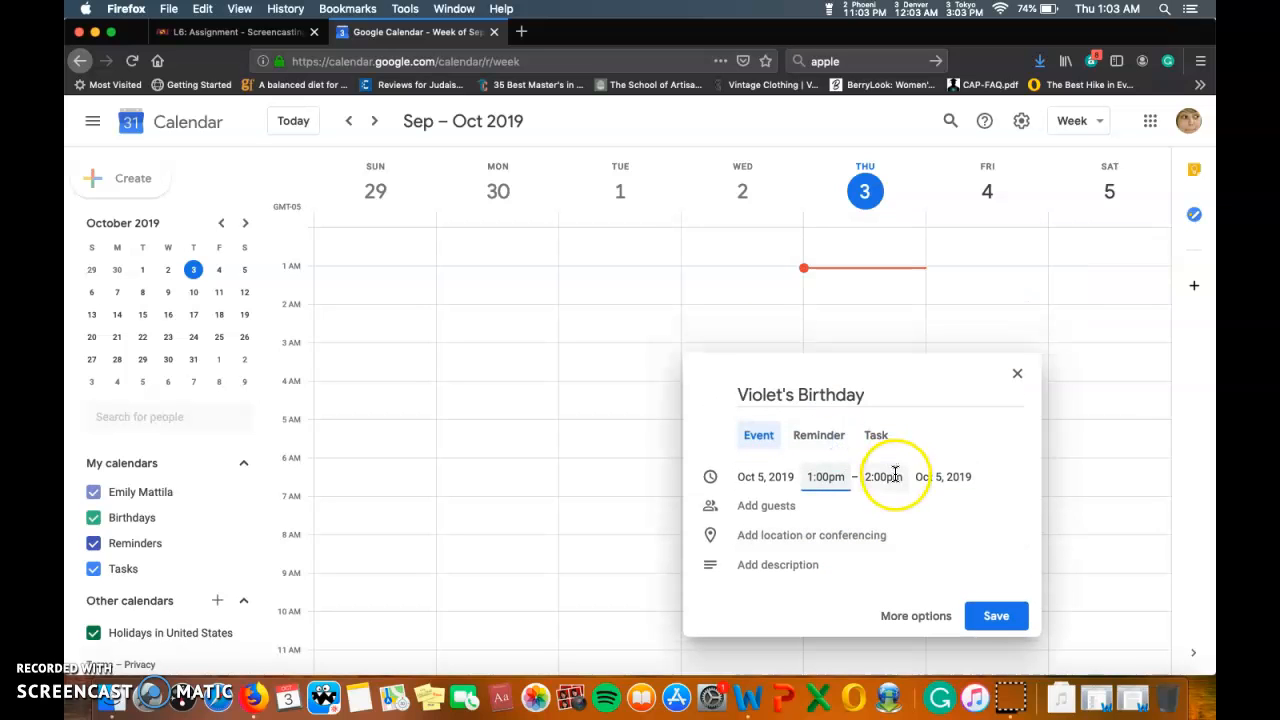
{"action": "left_click", "coordinate": [808, 505]}
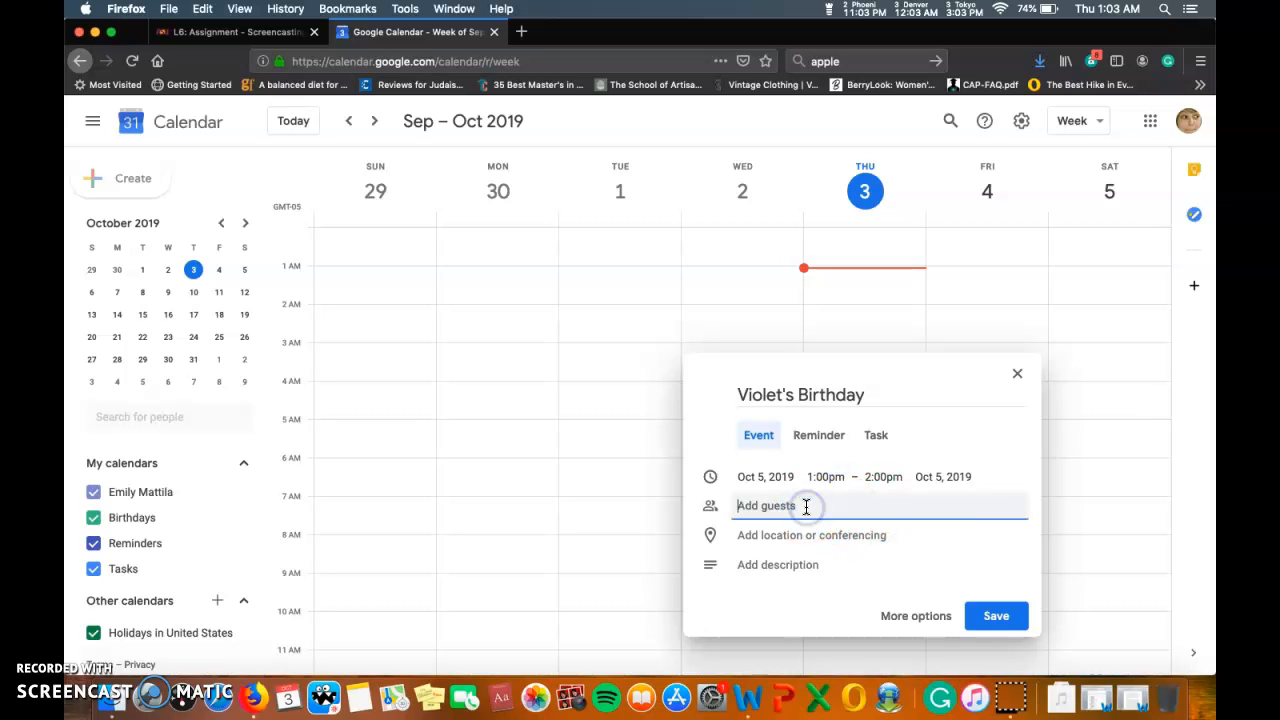
Invite the suggested guest by name and set the location to Nesbitt Ave S & 110th, Bloomington, MN.
{"action": "left_click", "coordinate": [797, 550]}
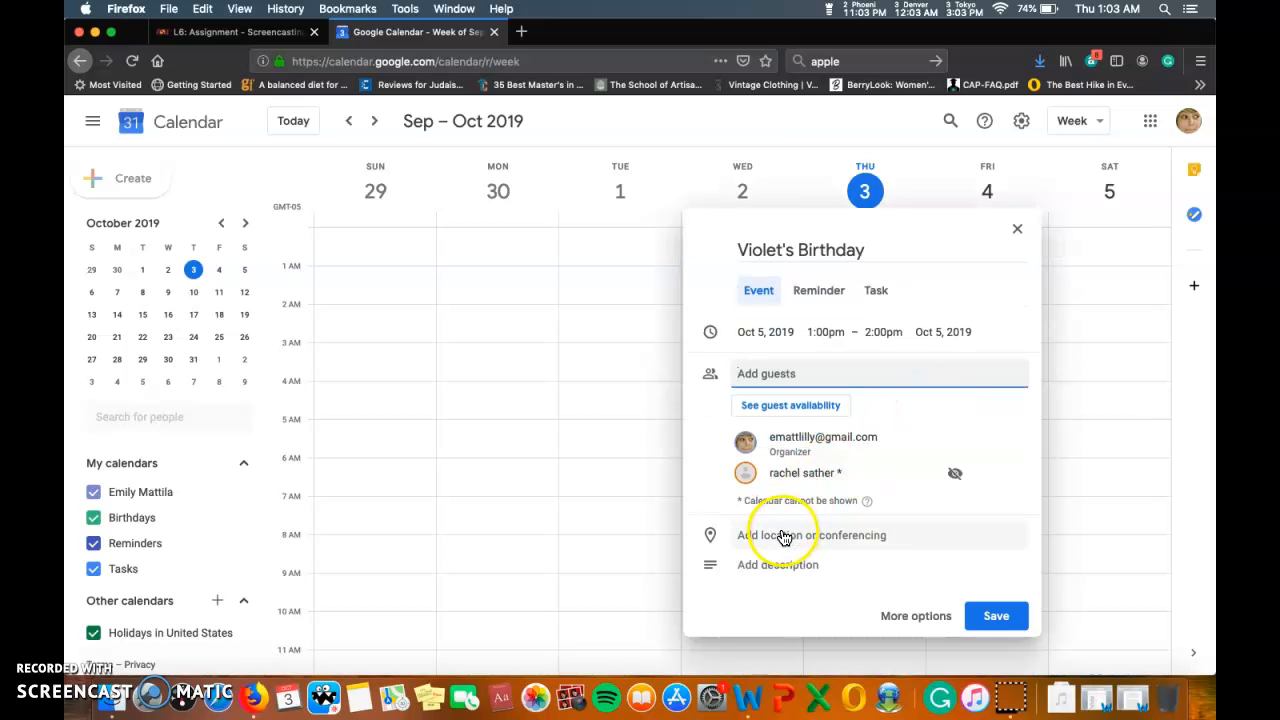
{"action": "left_click", "coordinate": [785, 538]}
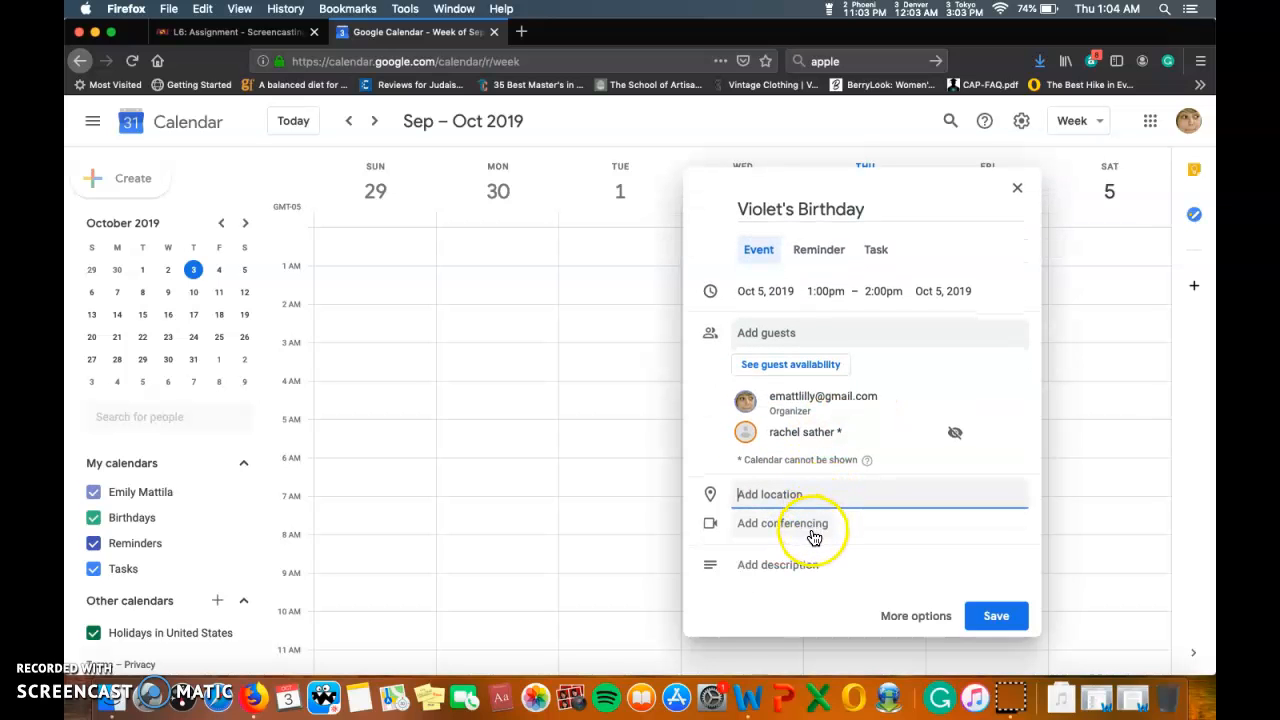
{"action": "left_click", "coordinate": [799, 494]}
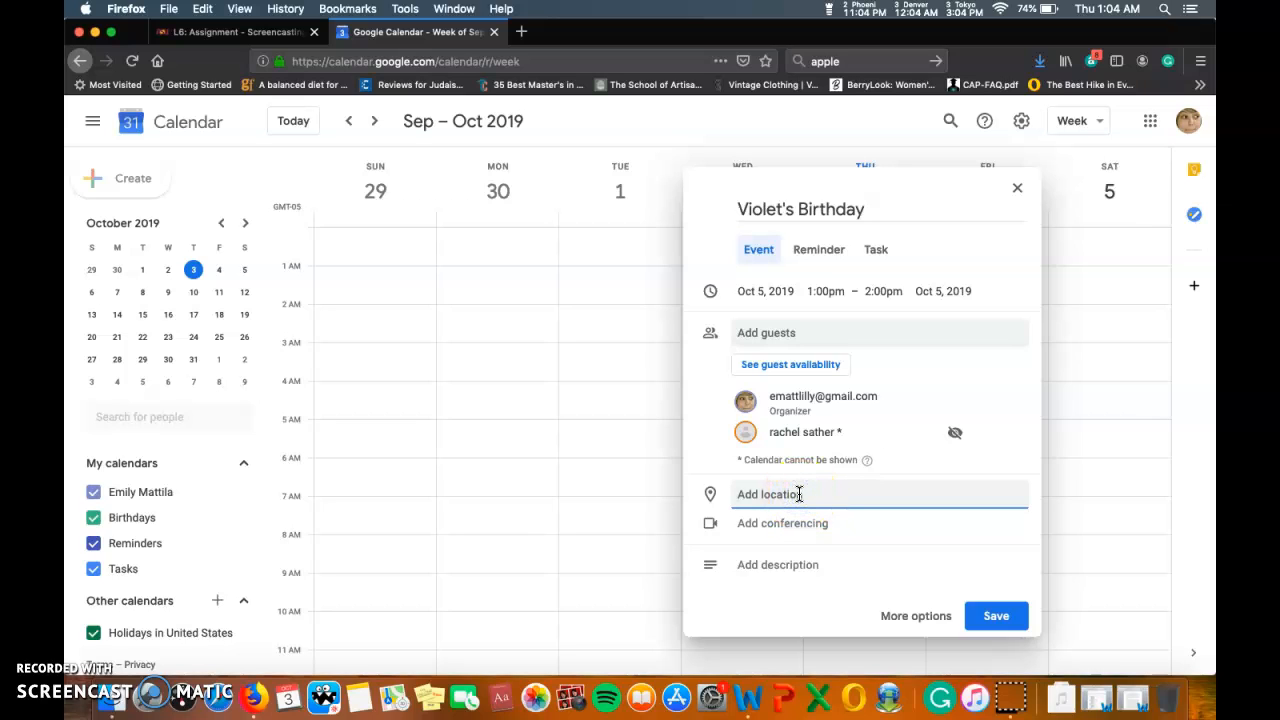
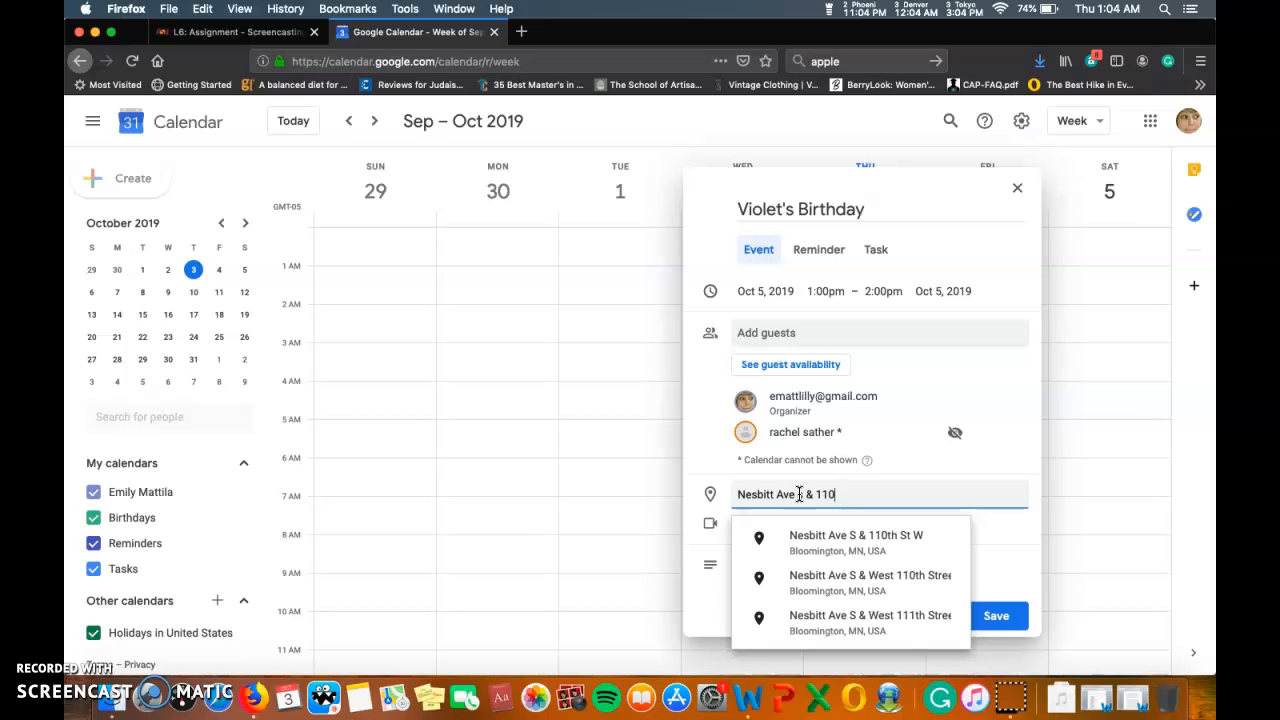
{"action": "left_click", "coordinate": [870, 553]}
{"action": "left_click", "coordinate": [801, 569]}
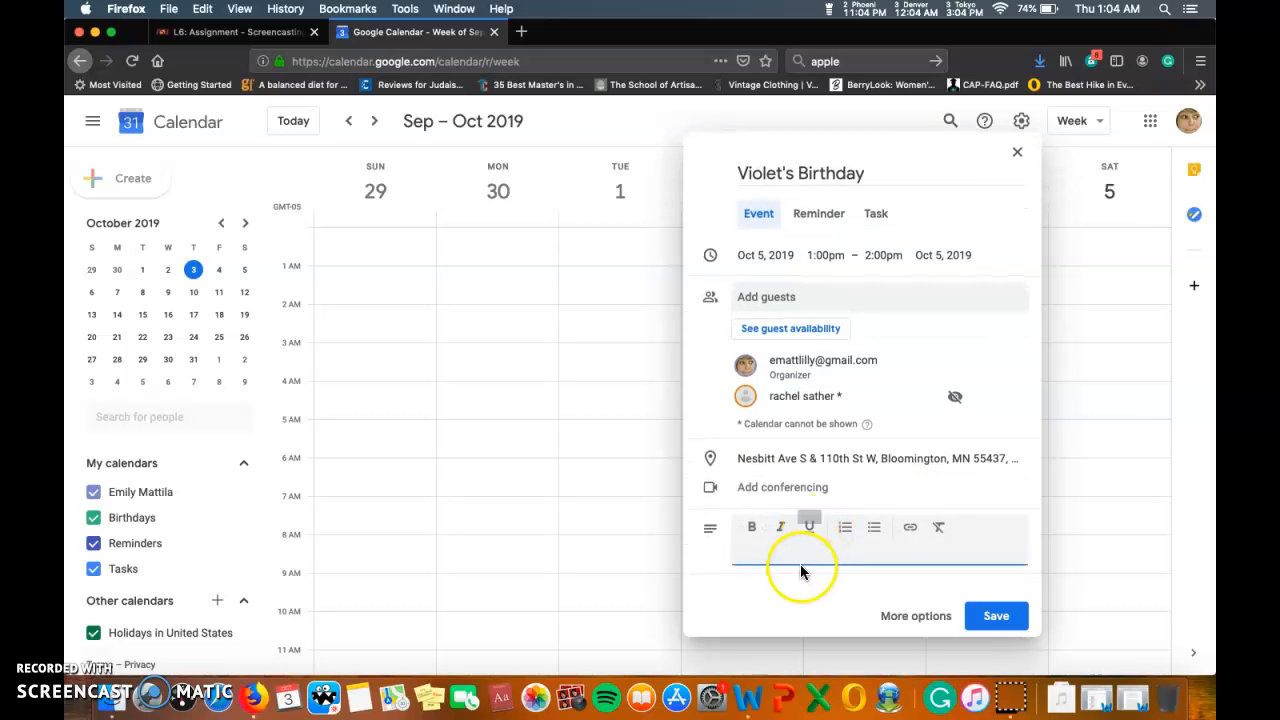
Enter the description 'Awesome Dog Party! Bring your Pouches!'.
{"action": "type", "text": "Aweso"}
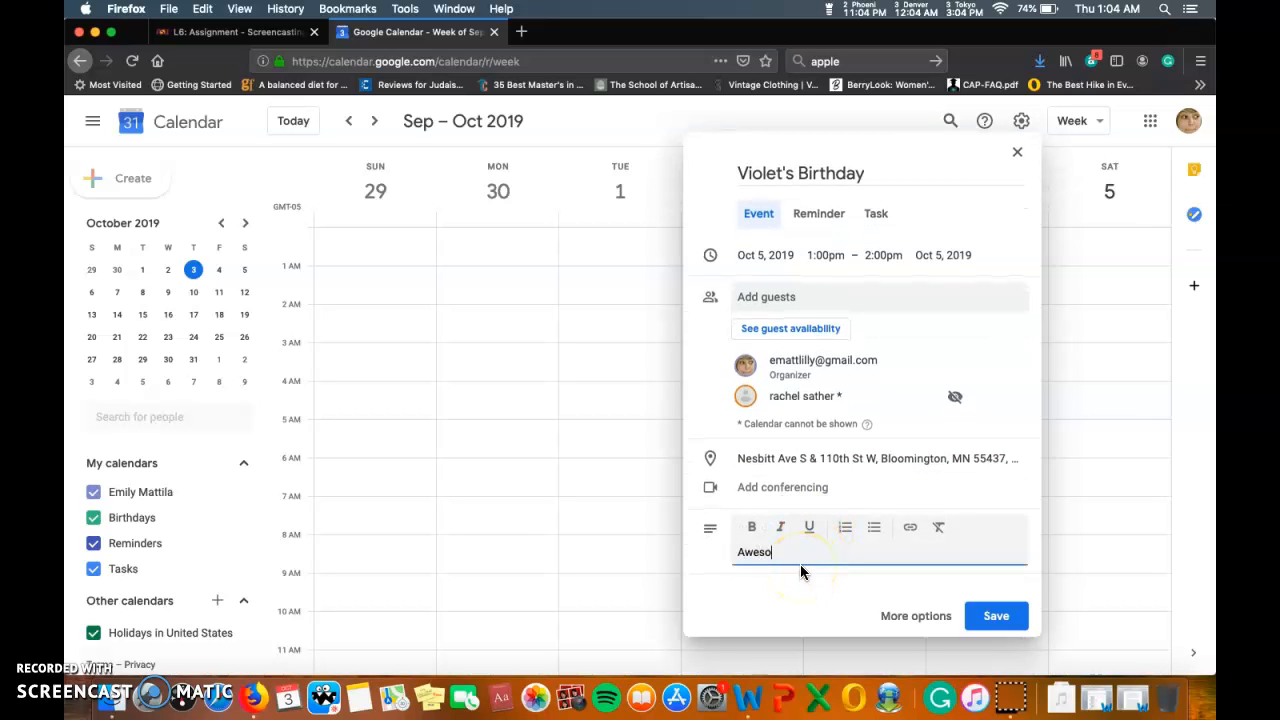
{"action": "type", "text": "me Dog Party! Bring yo"}
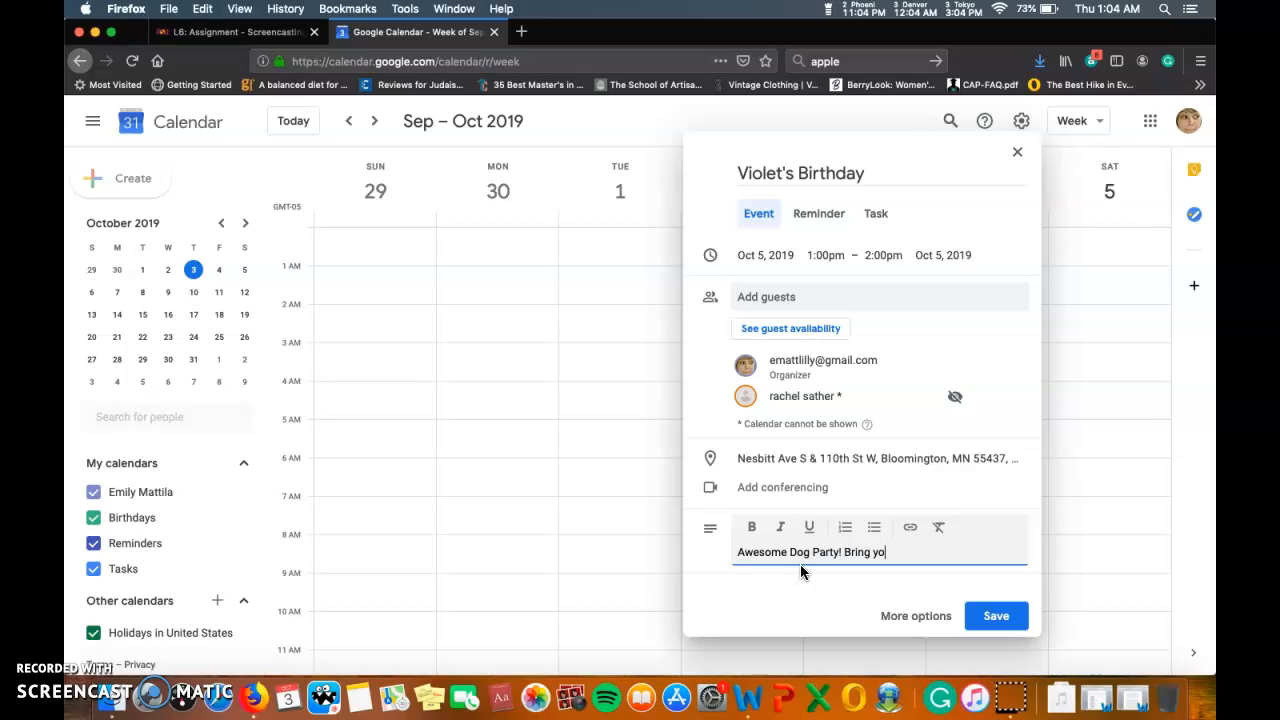
{"action": "type", "text": "ur Pouches!"}
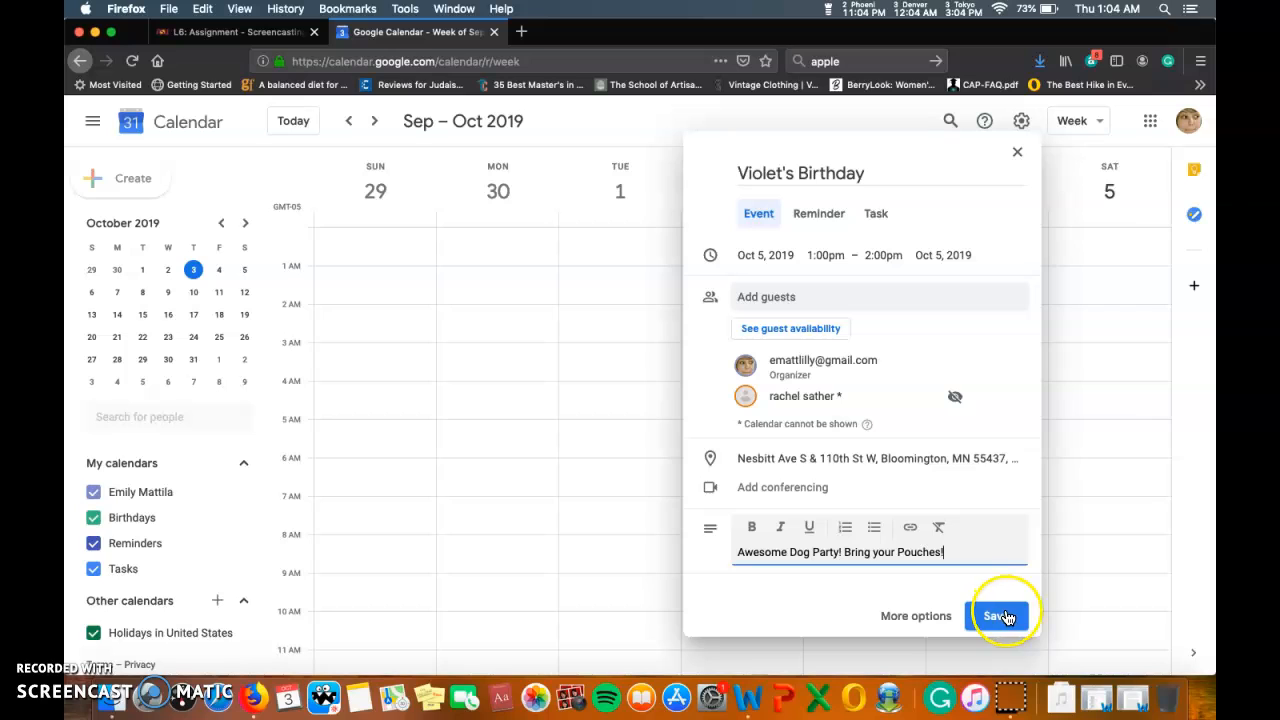
Convert to an all-day reminder repeating annually on October 5, then save.
{"action": "left_click", "coordinate": [816, 216]}
{"action": "left_click", "coordinate": [828, 568]}
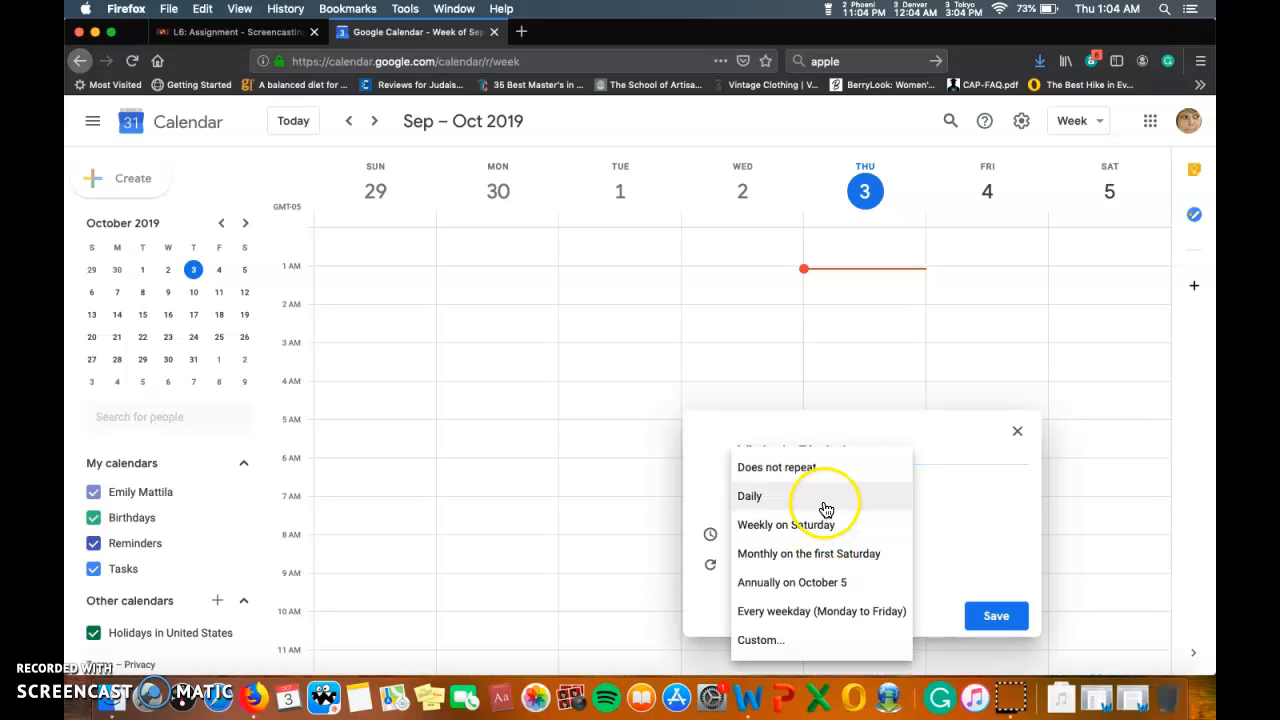
{"action": "left_click", "coordinate": [826, 584]}
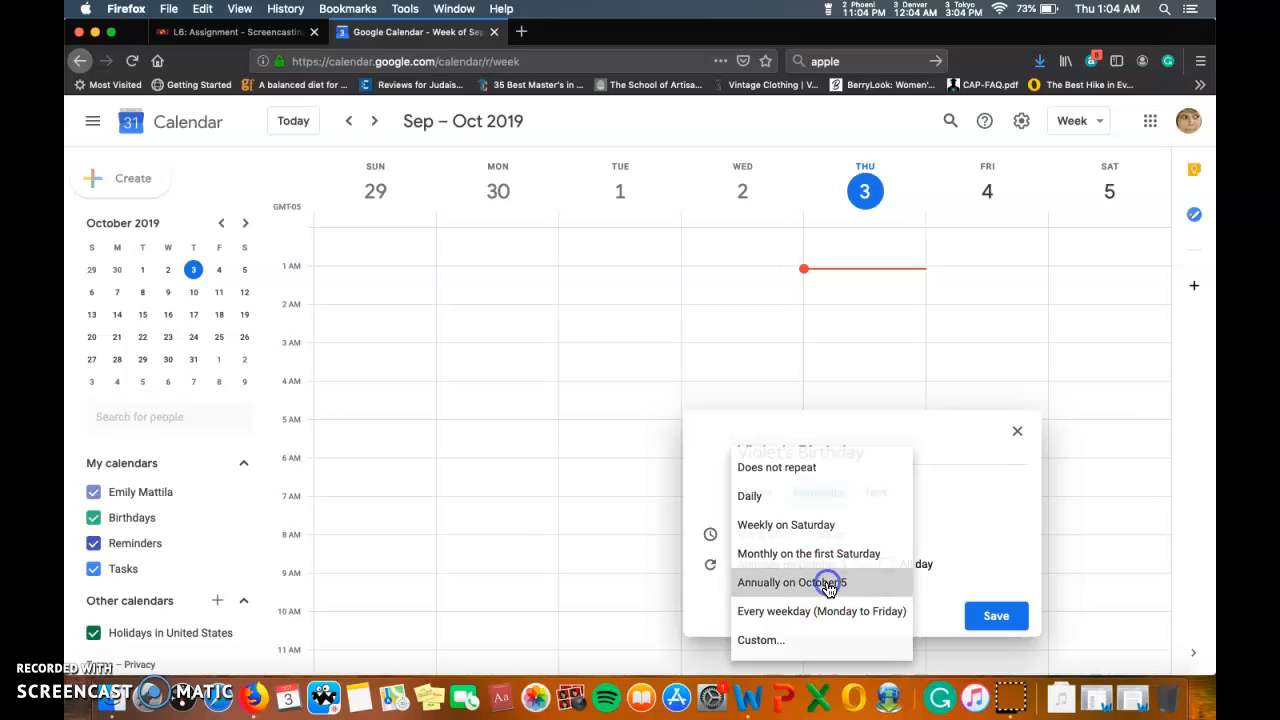
{"action": "left_click", "coordinate": [886, 564]}
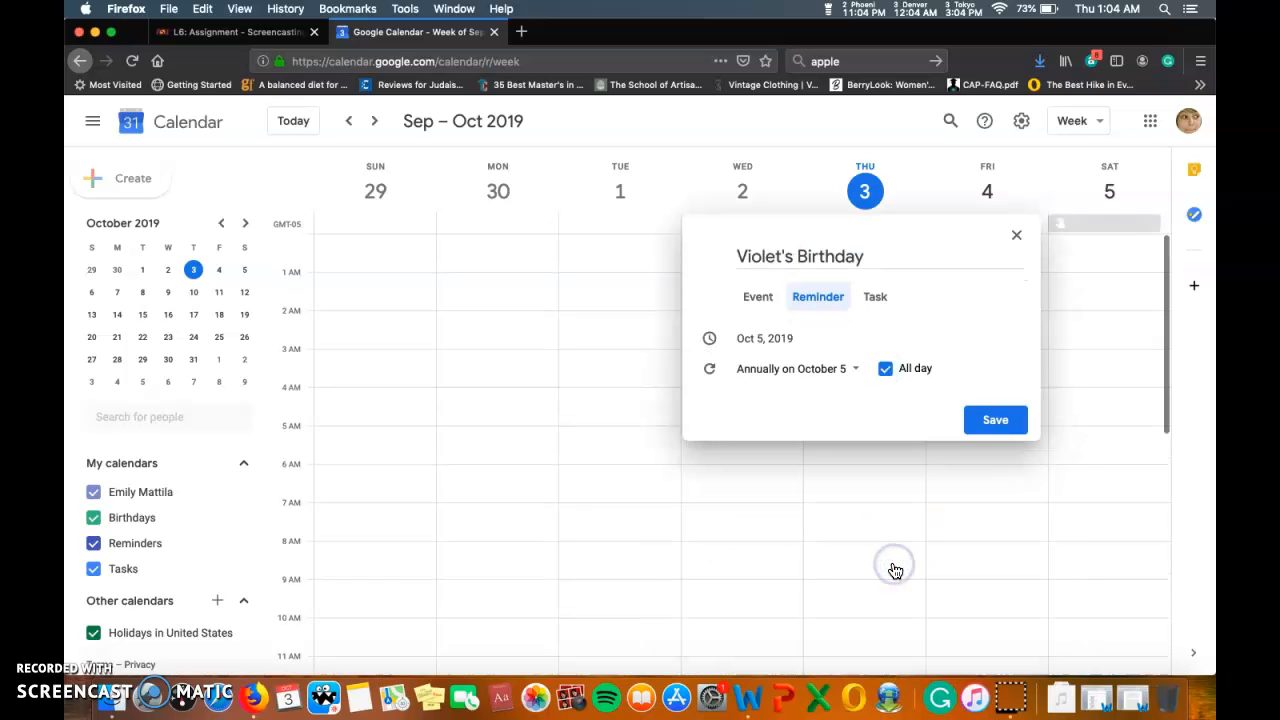
{"action": "left_click", "coordinate": [1010, 430]}
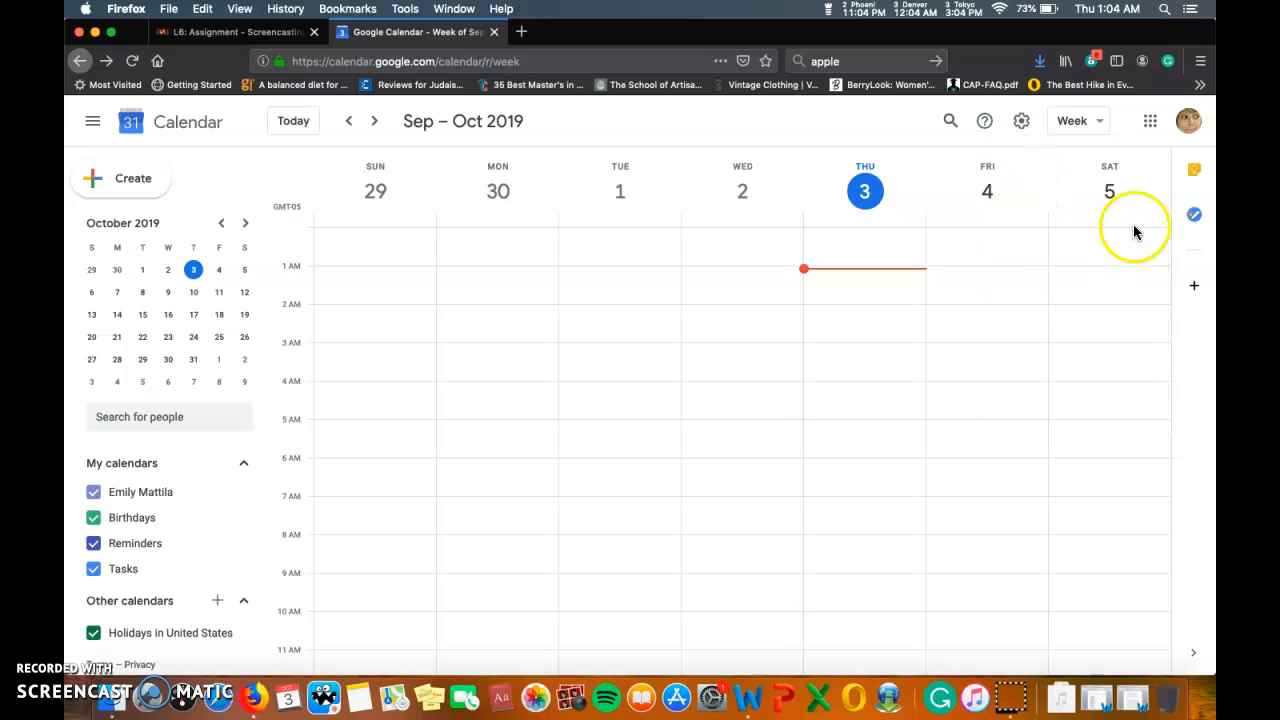
Open Day view for Saturday, Oct 5 and check the Violet's Birthday reminder details.
{"action": "left_click", "coordinate": [1114, 193]}
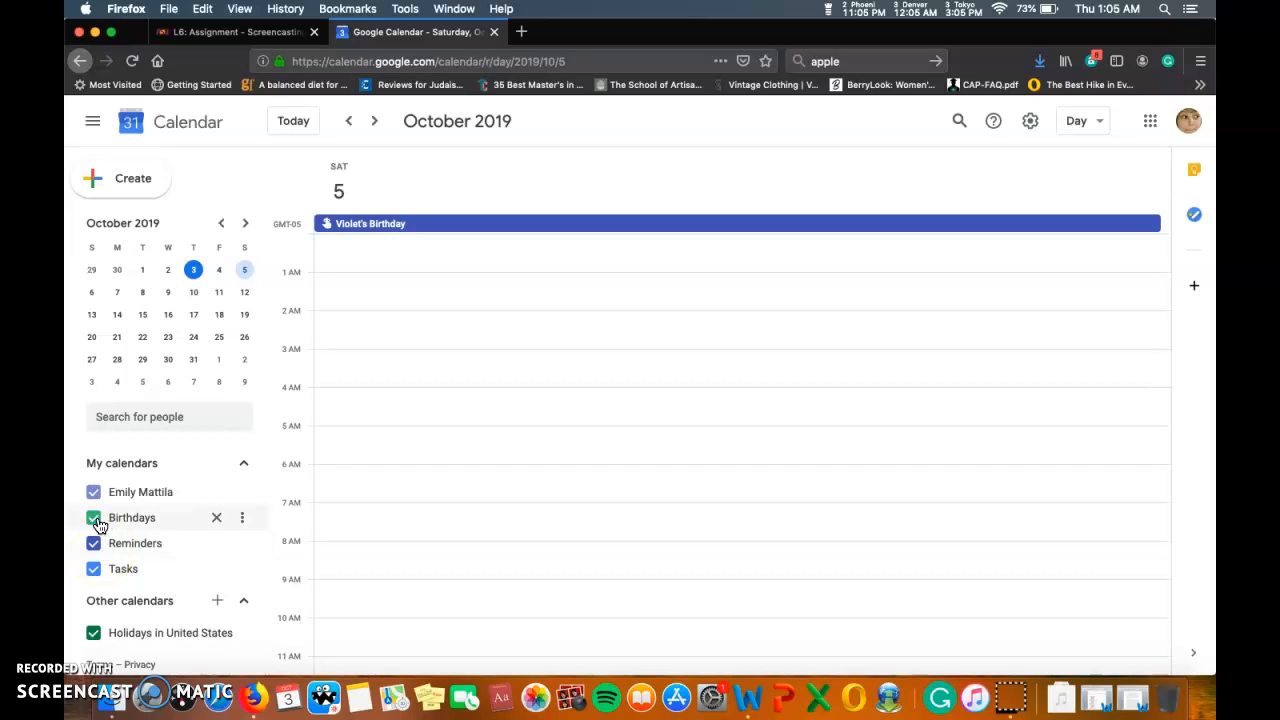
{"action": "left_click", "coordinate": [409, 223]}
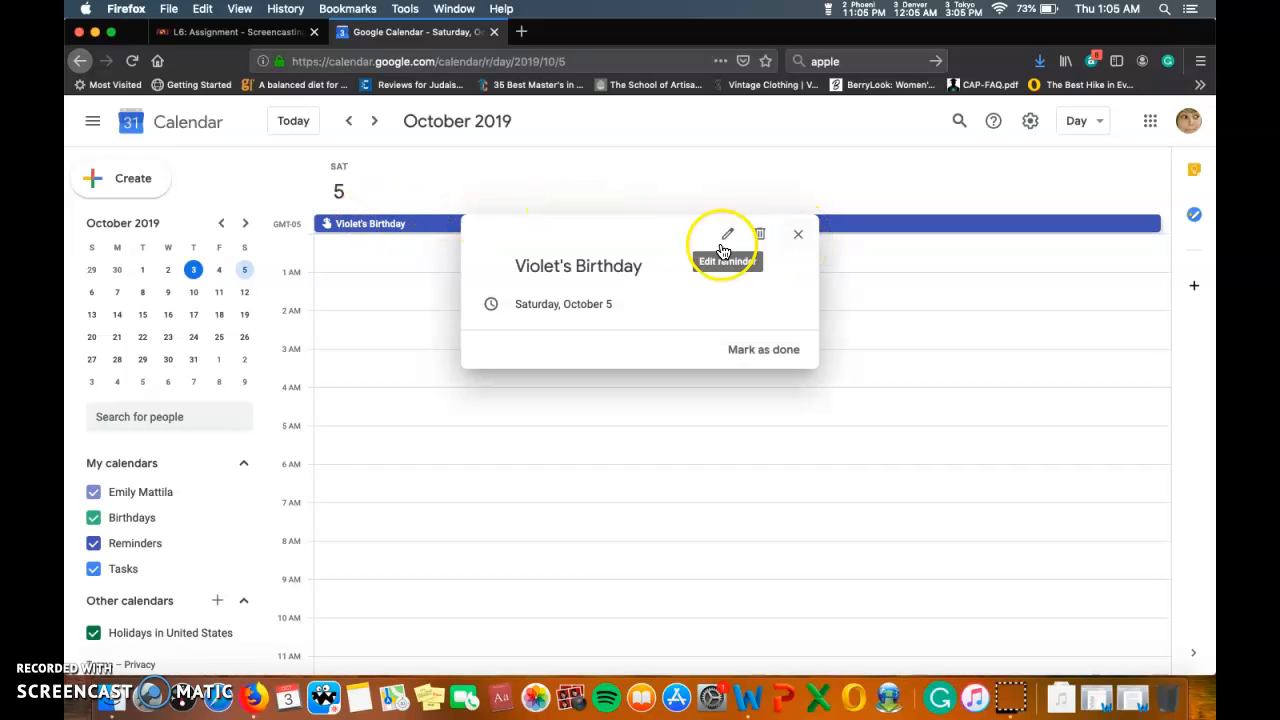
{"action": "left_click", "coordinate": [799, 237]}
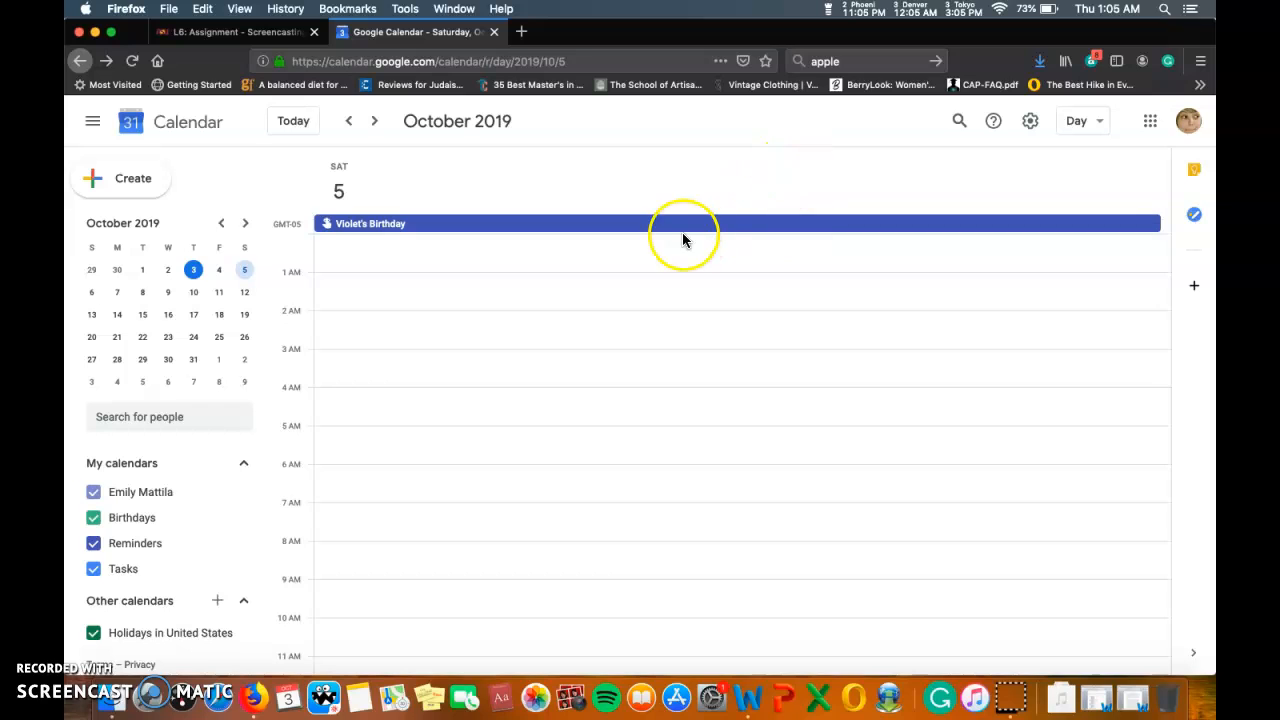
Switch the calendar to Month view showing October 2019.
{"action": "left_click", "coordinate": [1106, 128]}
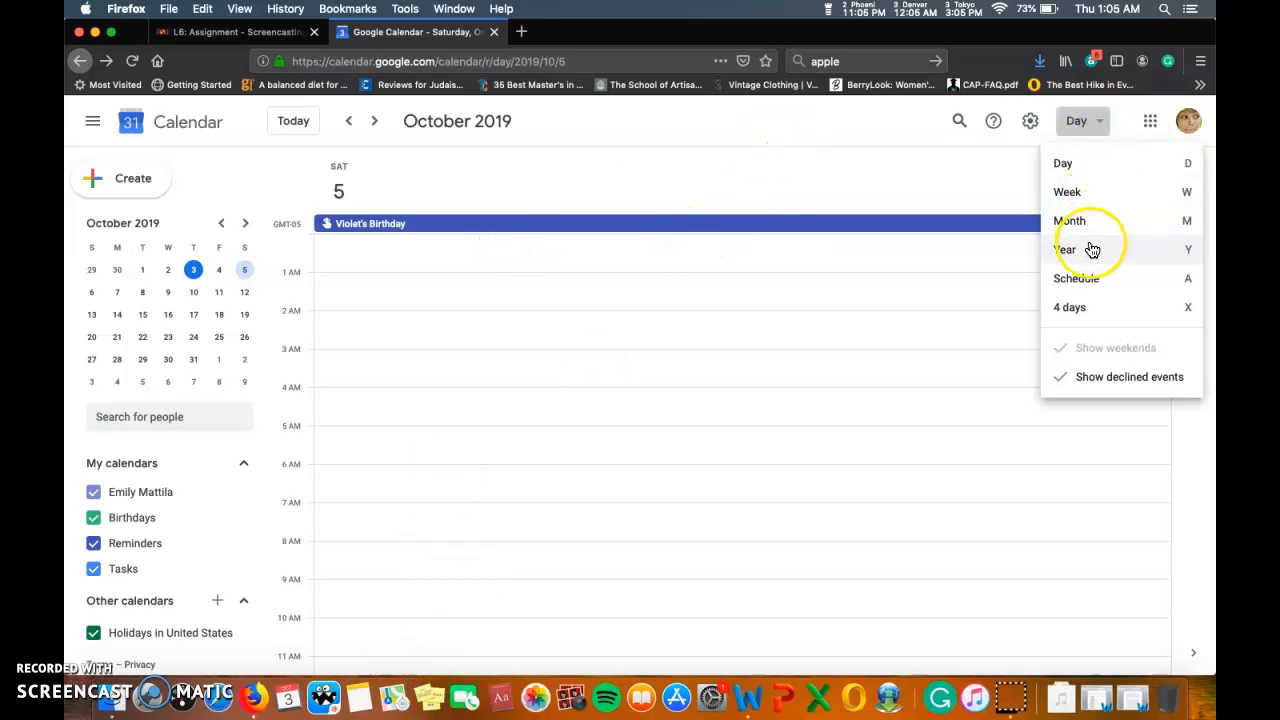
{"action": "left_click", "coordinate": [1087, 223]}
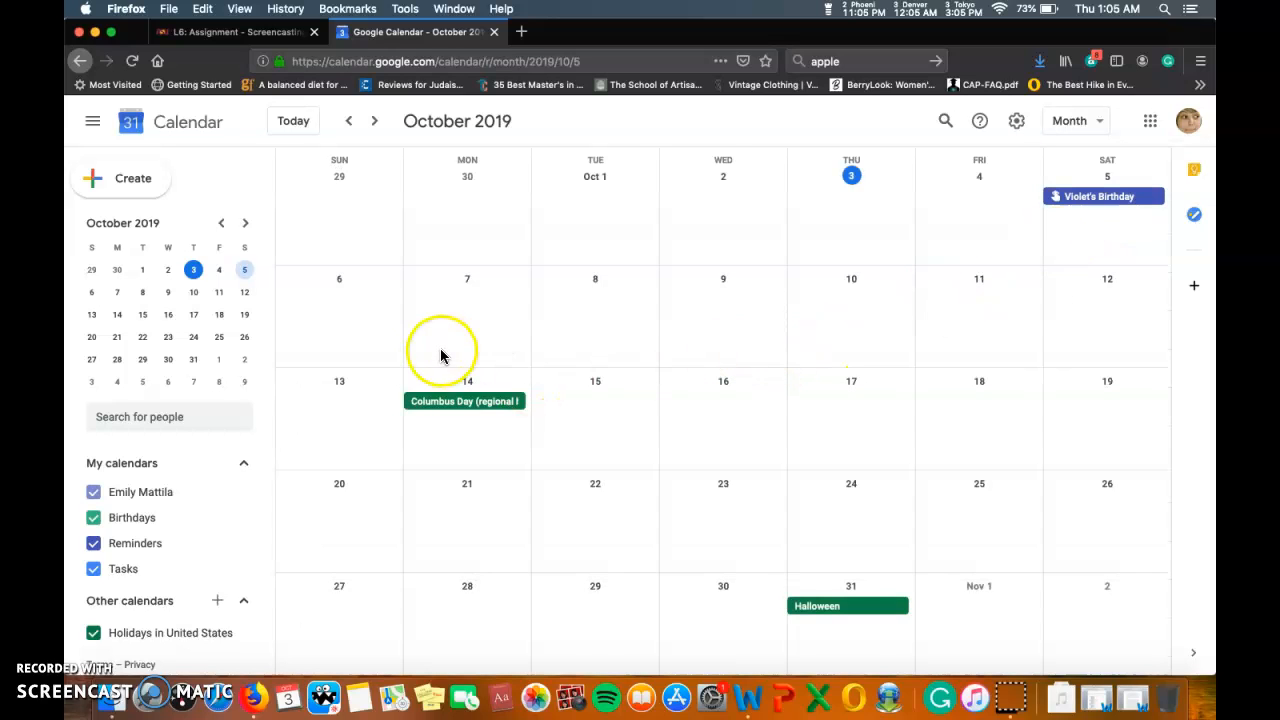